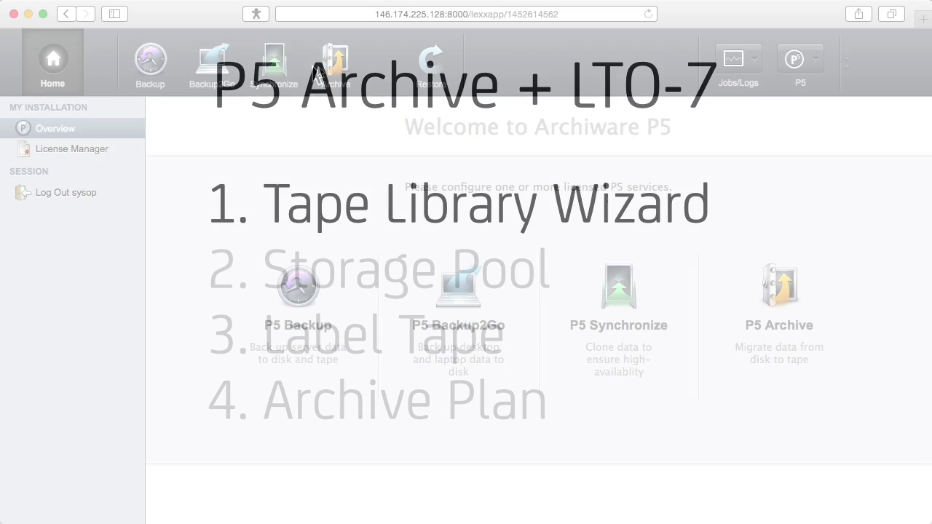
Add the autodetected QUANTUM Scalar i500 tape library with its two drives, skipping media labeling
click(332, 65)
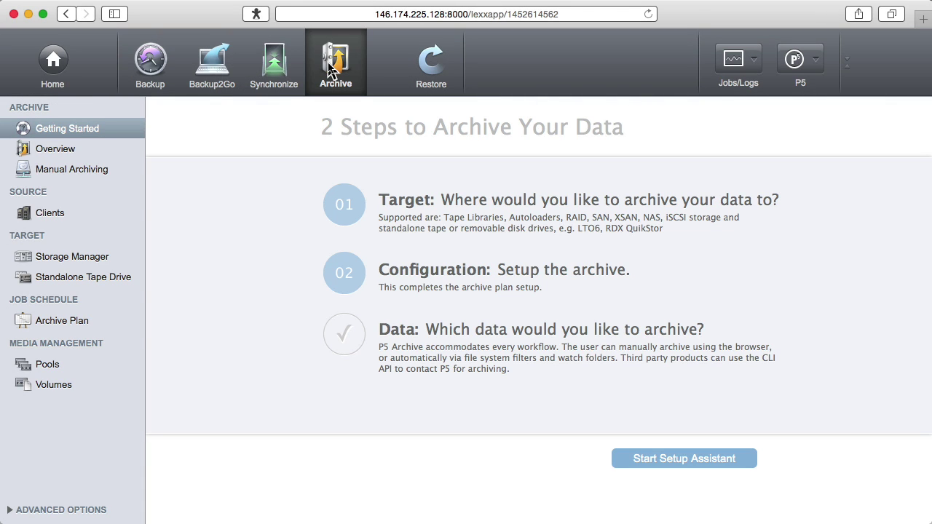
click(78, 262)
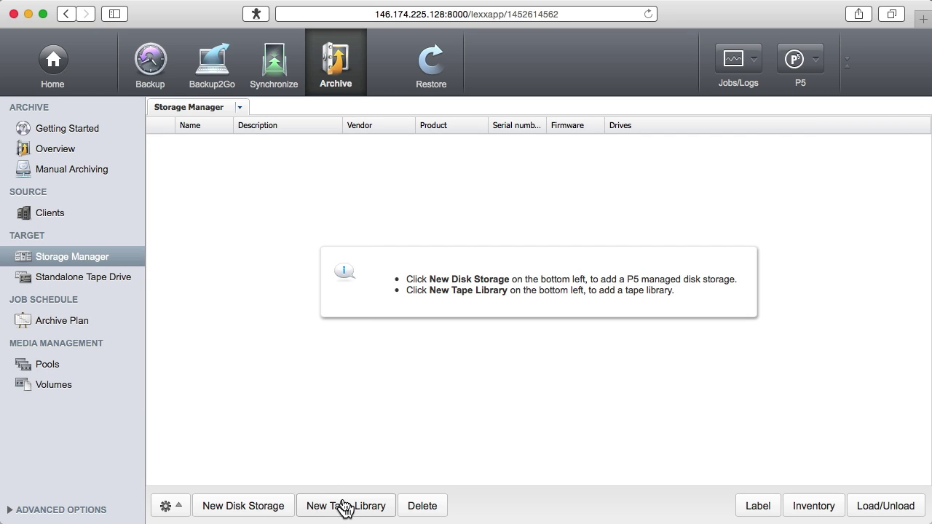
click(346, 506)
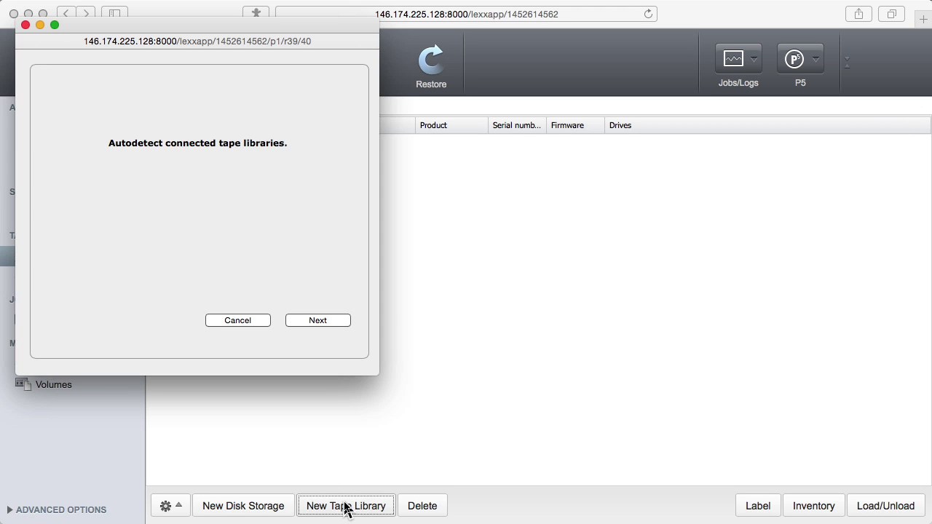
click(314, 321)
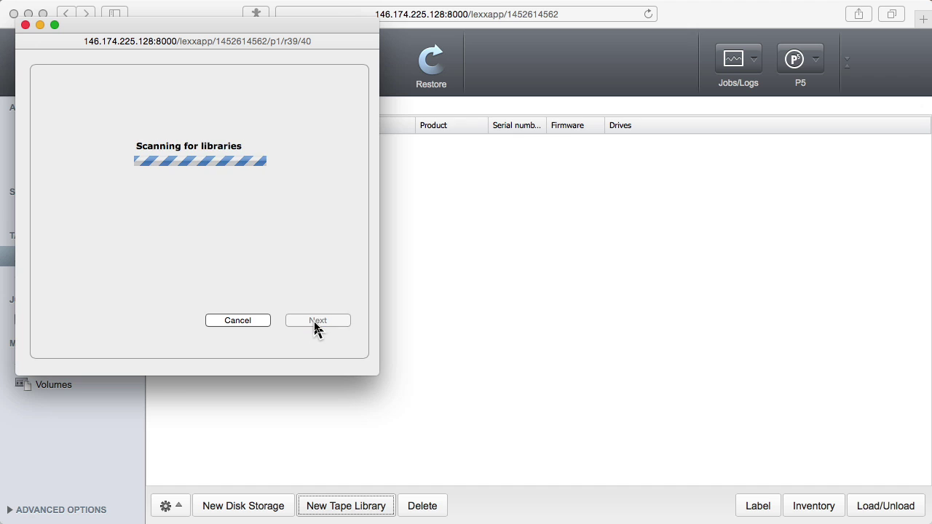
click(315, 323)
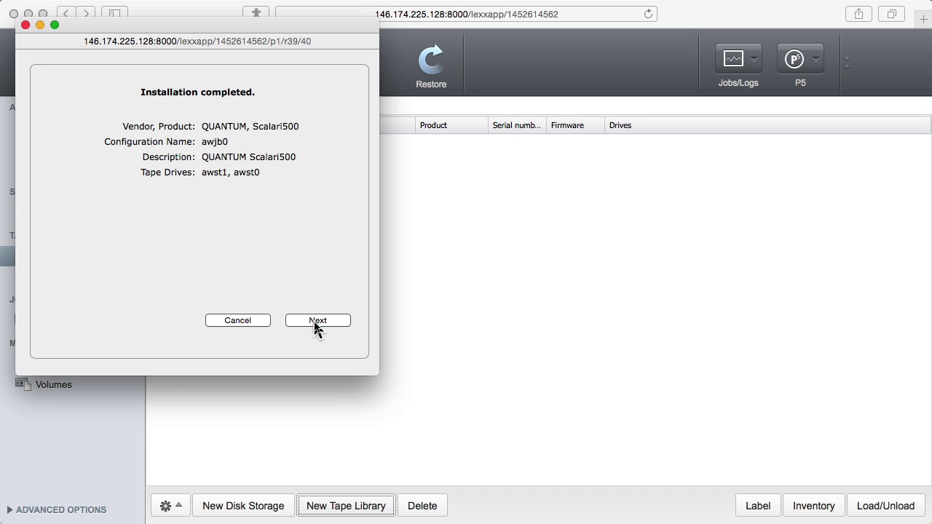
click(315, 323)
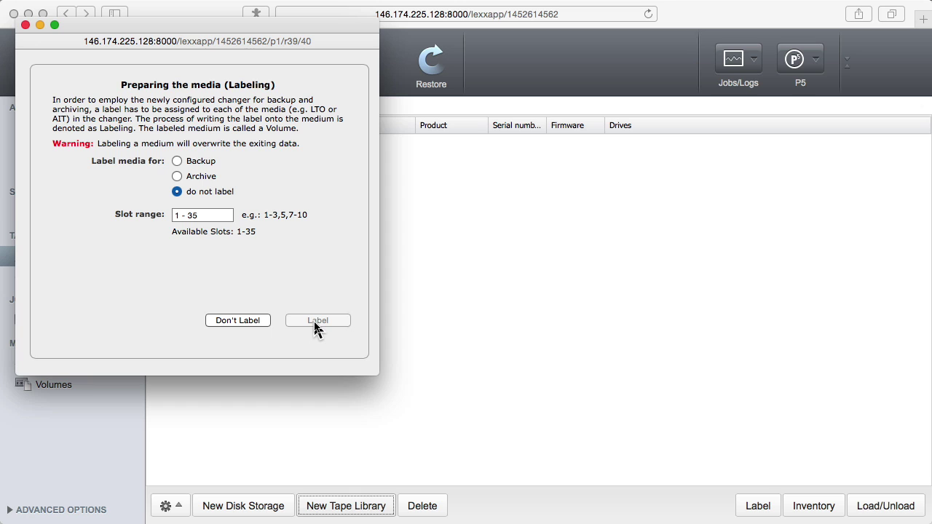
click(250, 322)
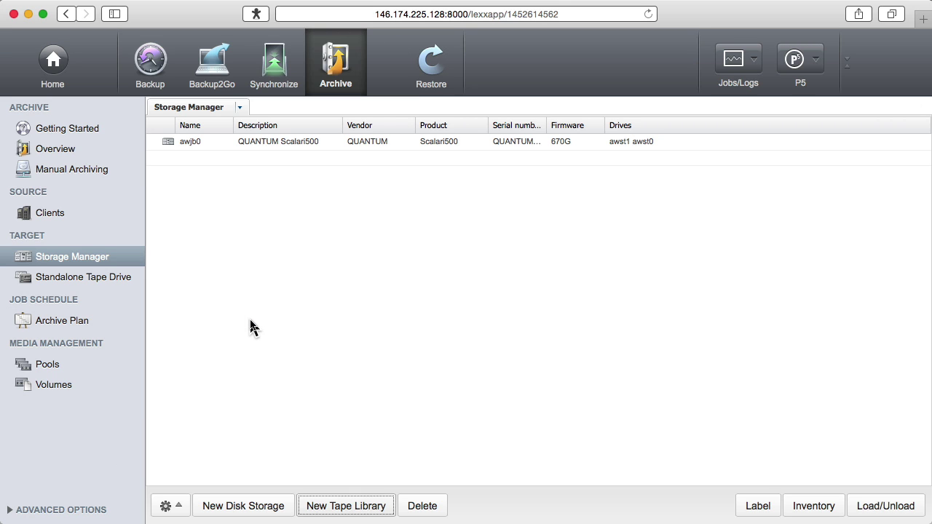
Review the standalone tape drives and inspect the actions for LTO-6 drive awst1 without choosing one
click(106, 288)
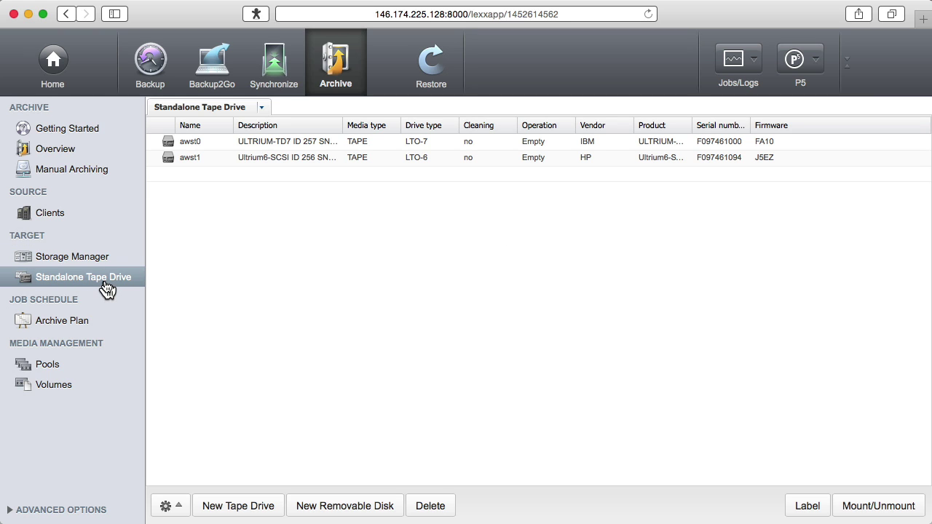
click(240, 160)
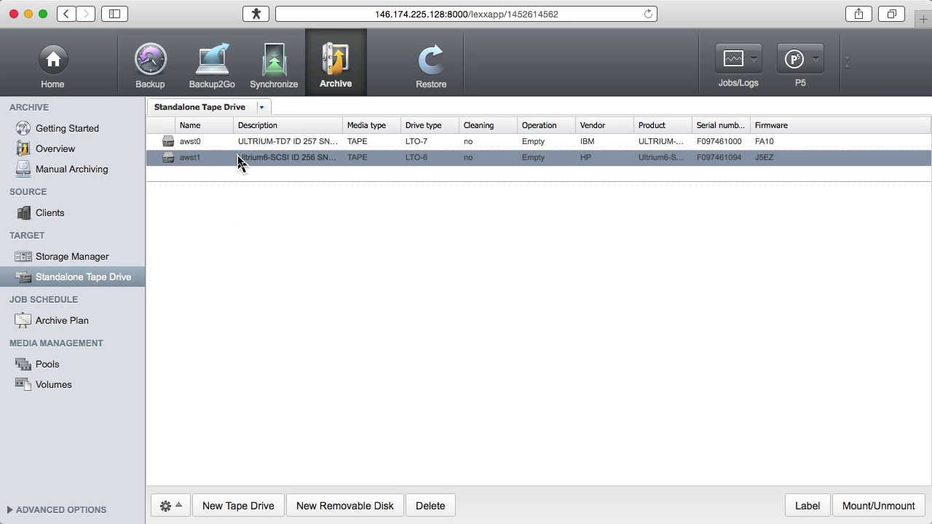
right_click(222, 163)
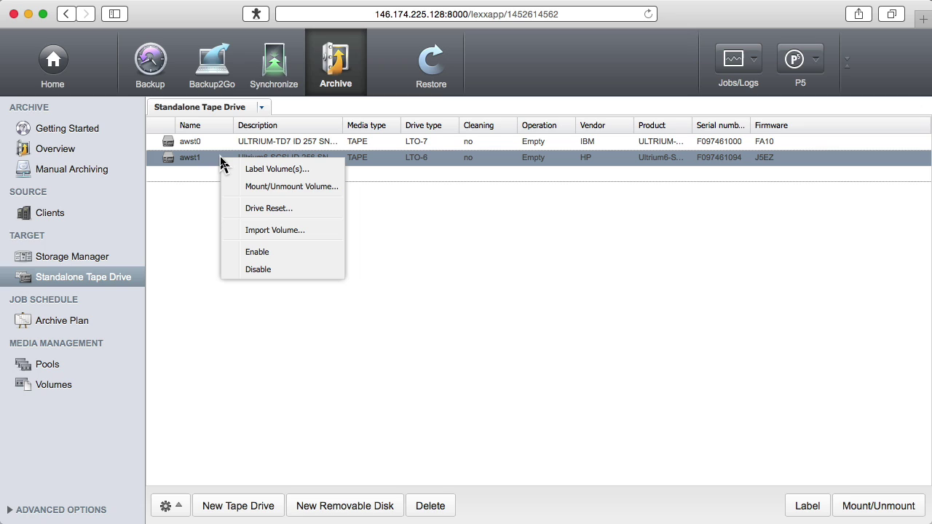
click(245, 271)
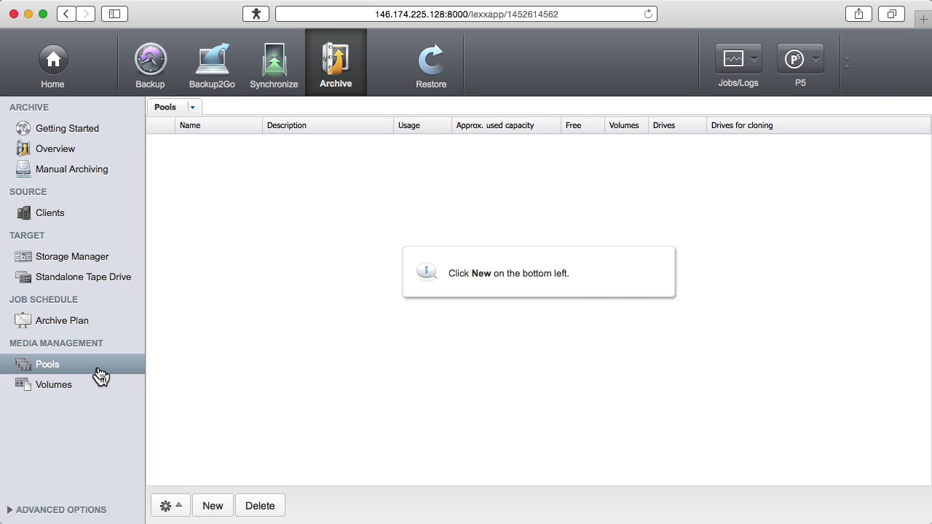
Create a new pool named ArchiveLTO-7 with 'Use for' set to Archive
click(212, 506)
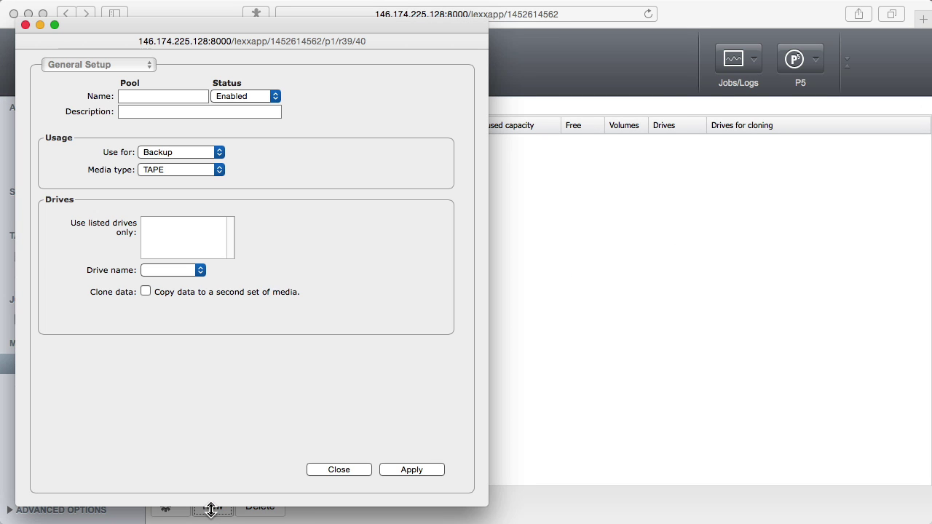
click(141, 102)
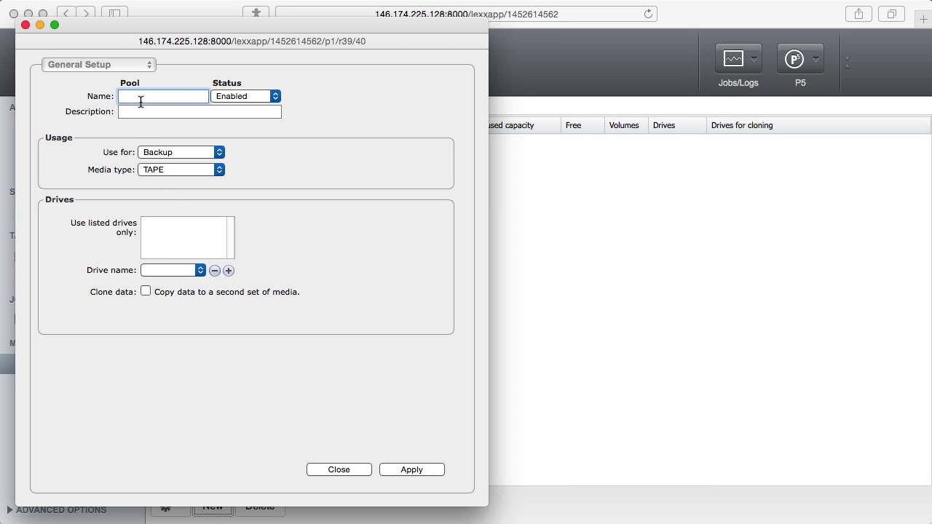
text(Archive)
text(LTO-)
text(7)
click(161, 152)
click(171, 161)
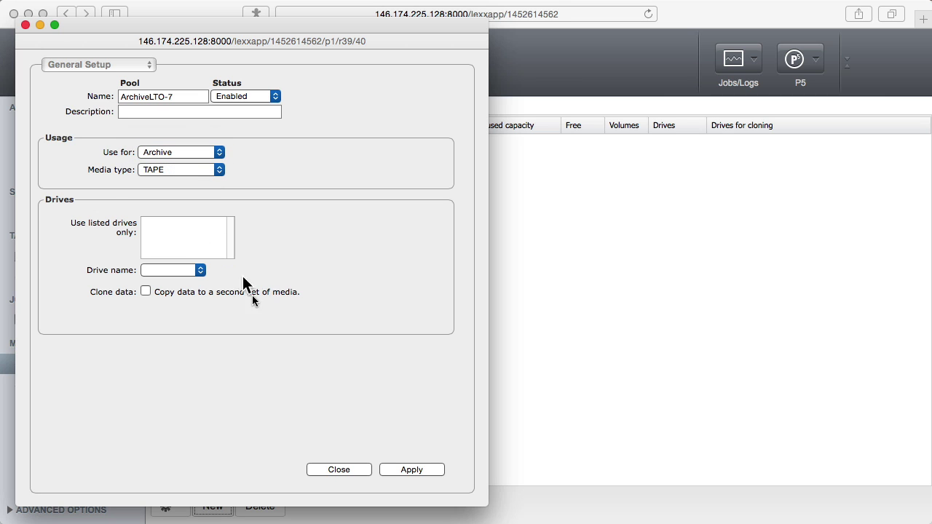
click(395, 471)
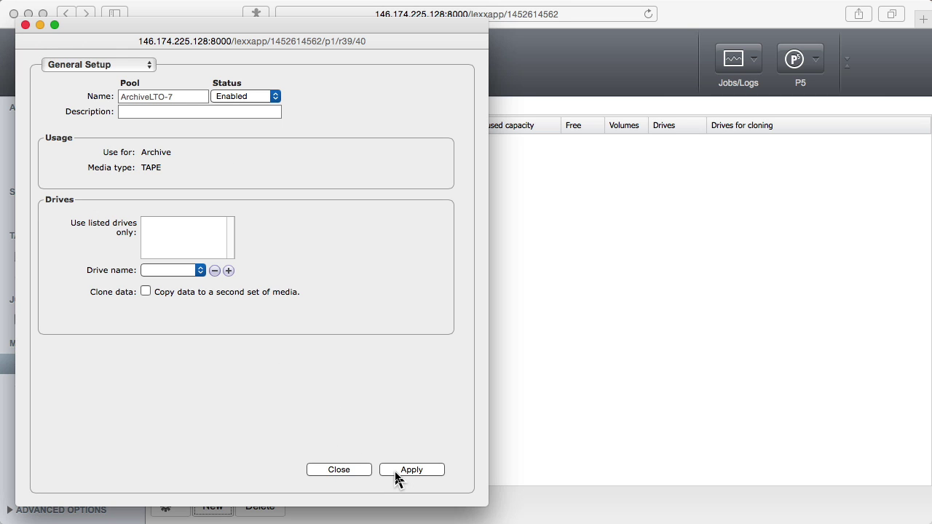
click(364, 472)
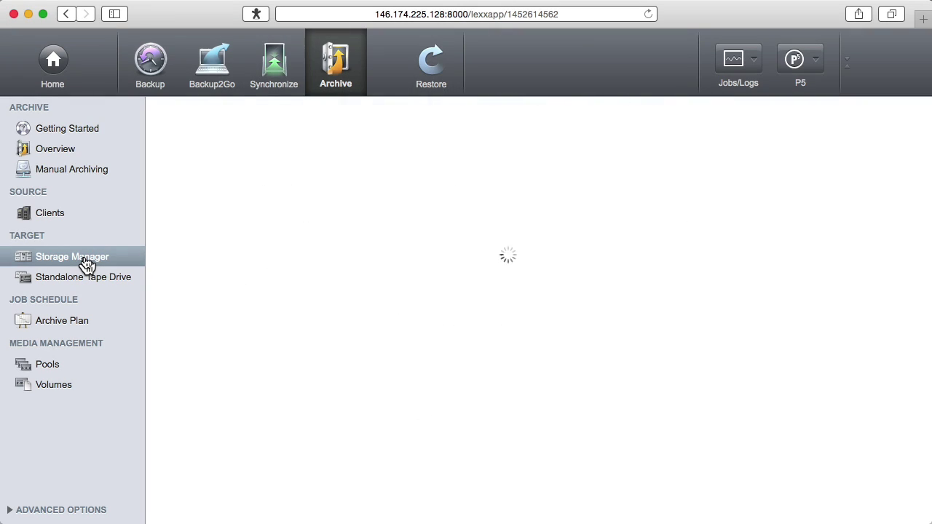
Label slot 6 volume FF0226 in library awjb0 for pool ArchiveLTO-7, allowing erase or recycle
click(229, 146)
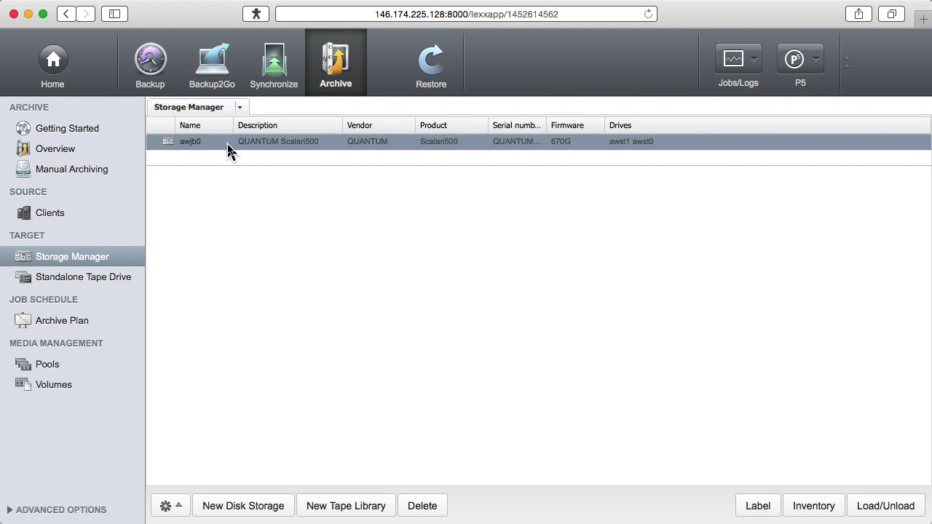
right_click(228, 150)
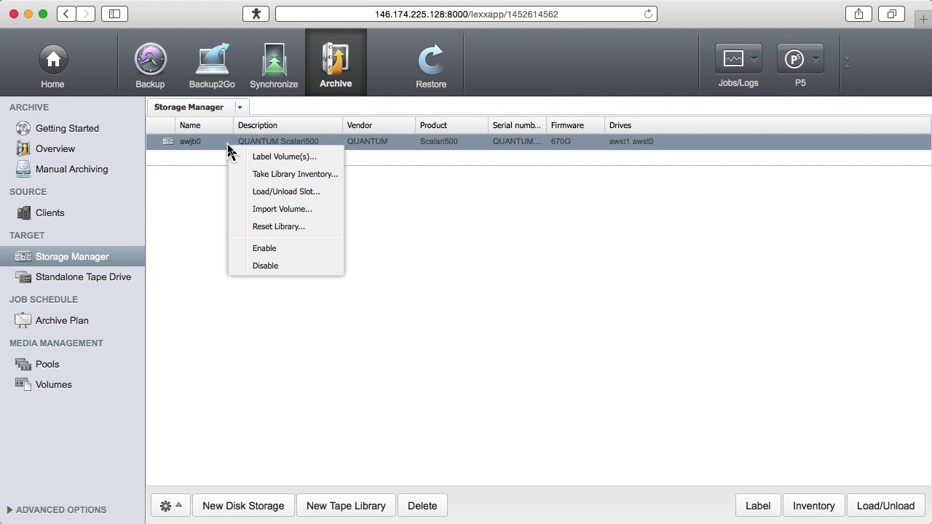
click(235, 157)
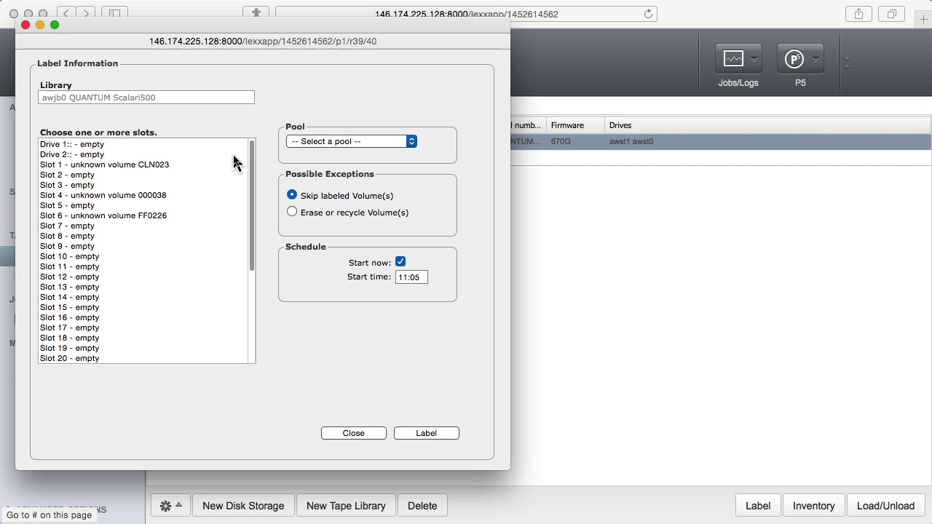
click(151, 218)
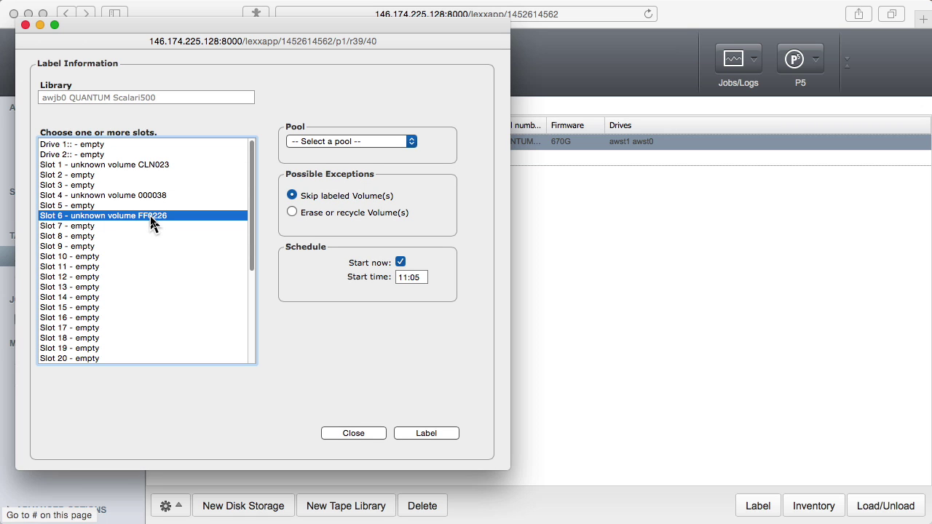
click(354, 141)
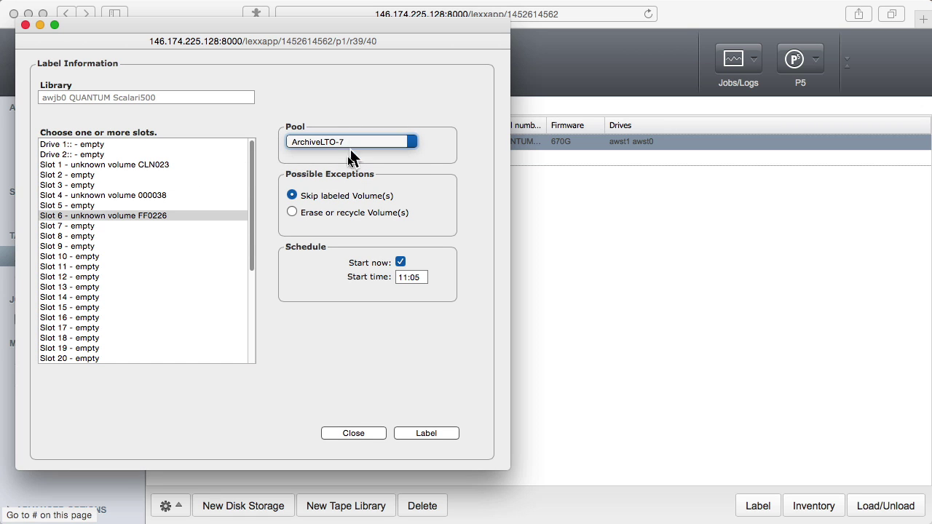
click(292, 212)
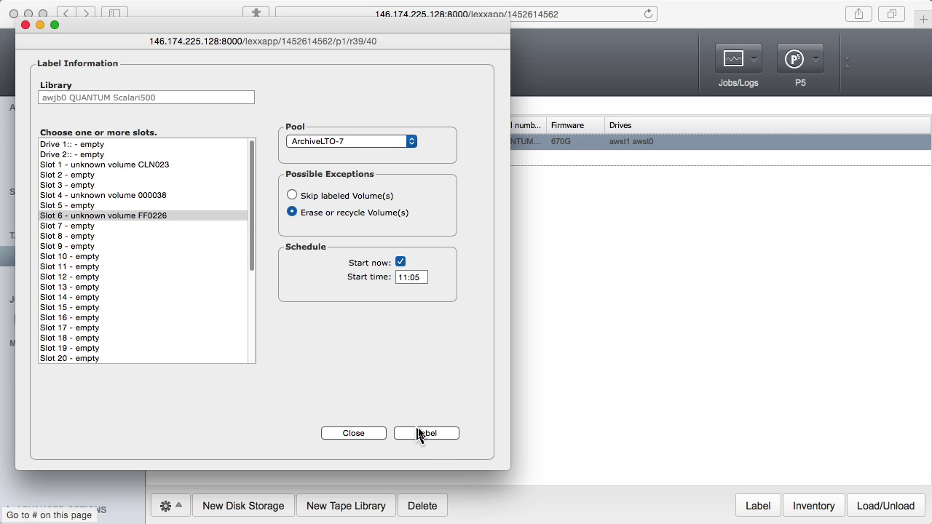
click(441, 437)
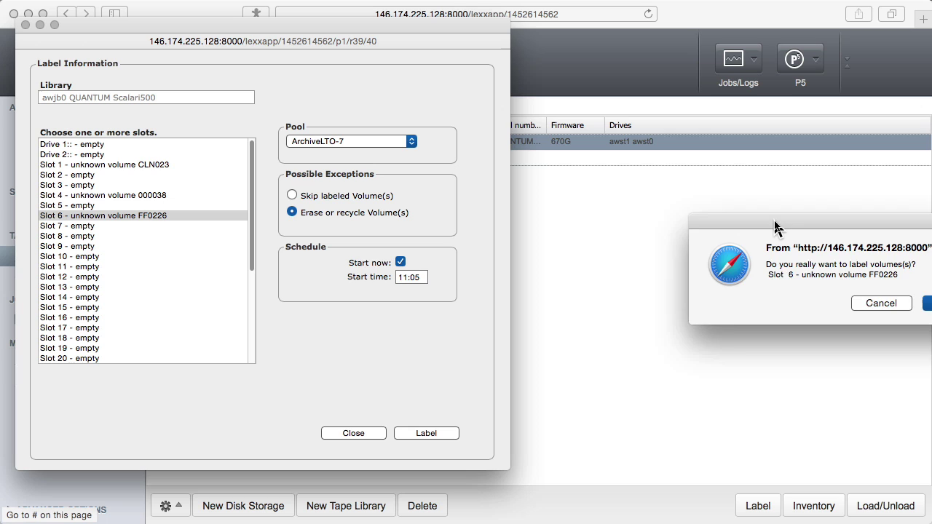
Confirm the labeling, acknowledge the scheduled job, and follow it in the job monitor
drag(775, 228, 653, 223)
click(840, 306)
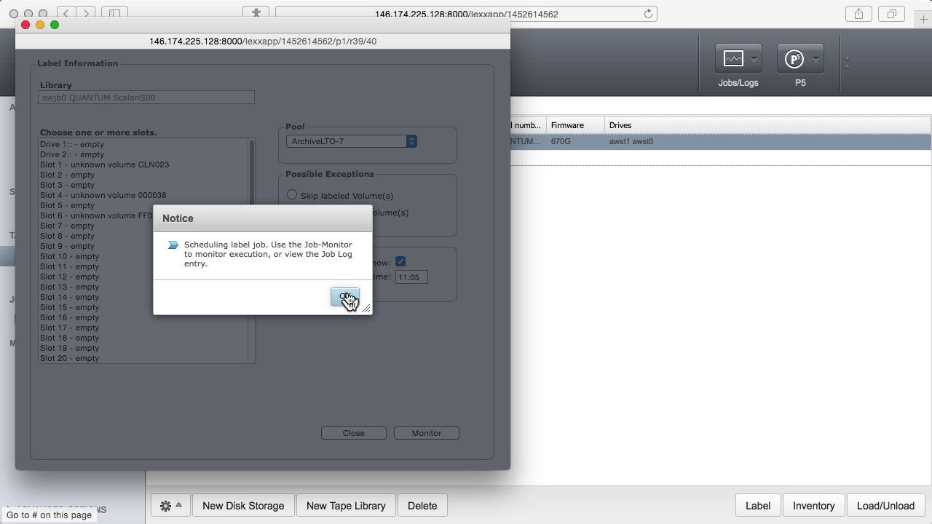
click(346, 298)
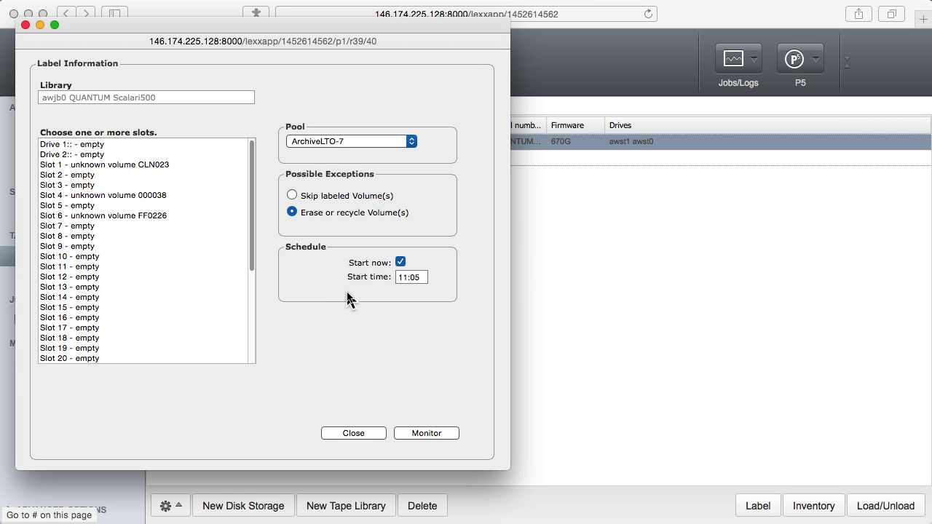
click(433, 439)
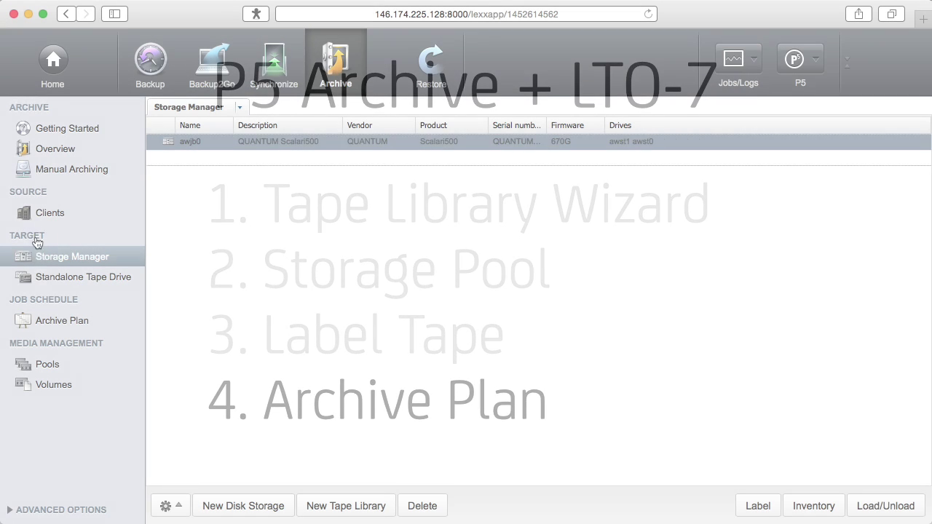
Show the still-empty Archive Plan list under Job Schedule
click(75, 329)
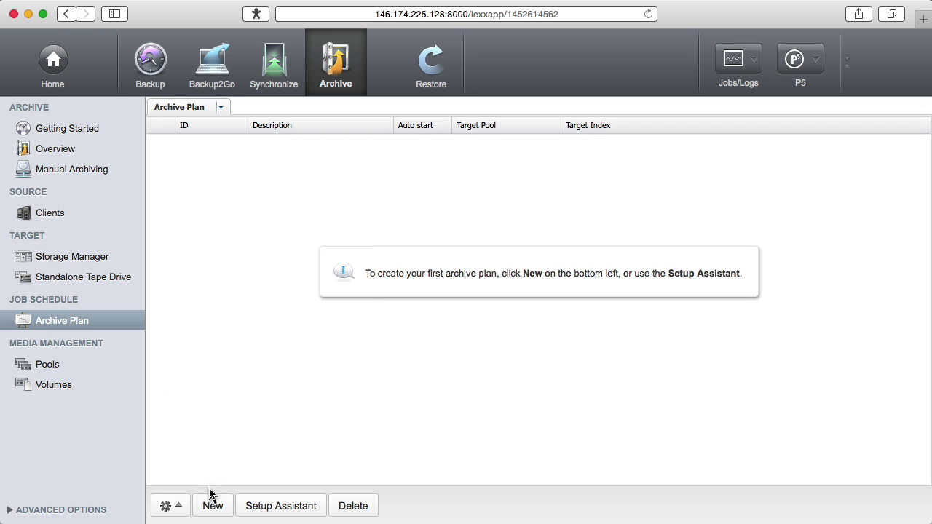
Create a new archive plan, renaming 'Untitled 1' to ArchiveToLTO-7, and save it
click(214, 507)
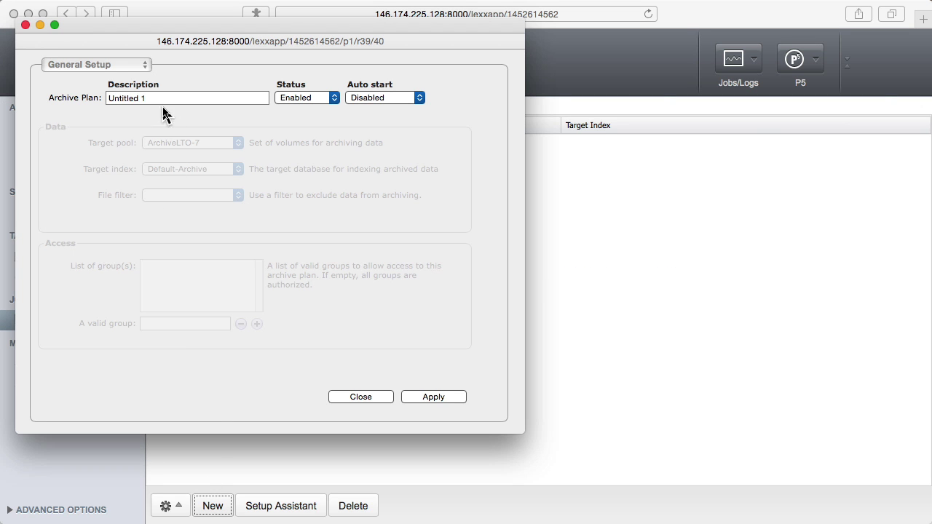
click(161, 97)
triple_click(161, 97)
text(Ar)
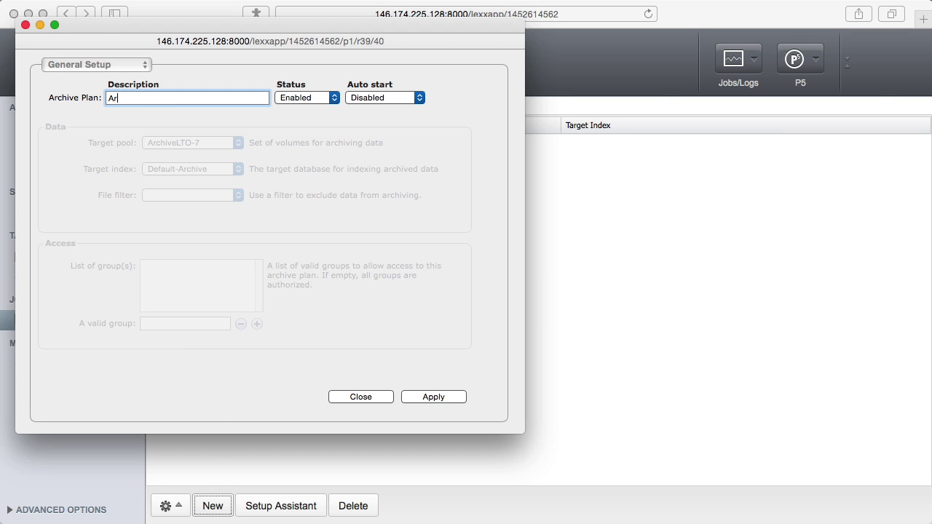
text(chive)
text(ToLT)
text(O-7)
click(443, 399)
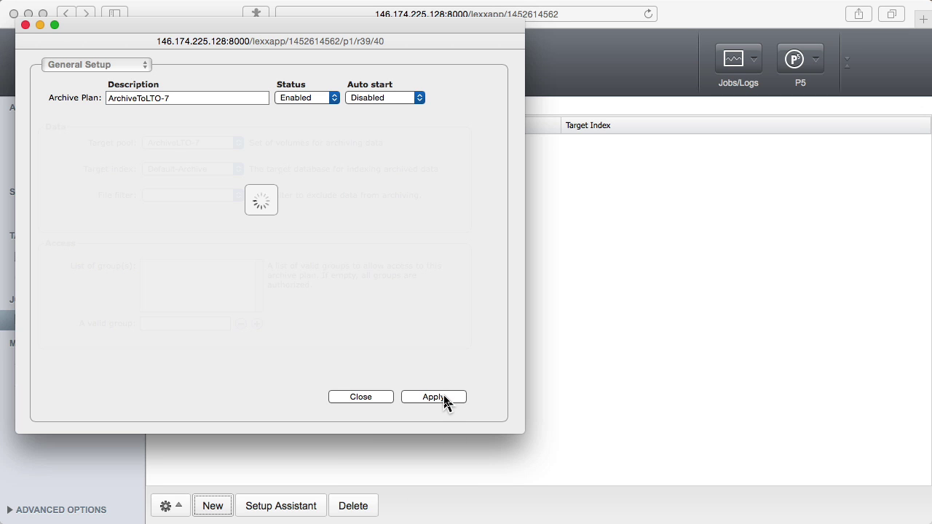
click(377, 397)
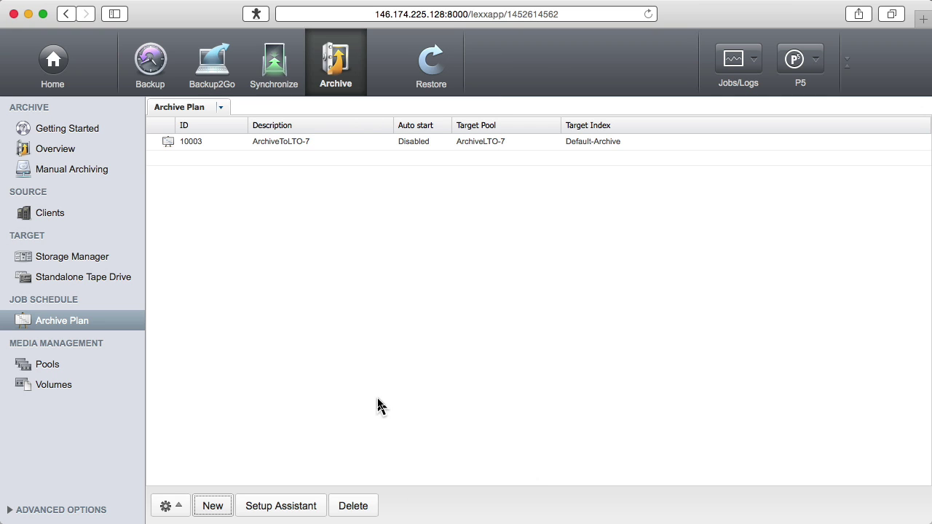
Archive the data folder from localhost Volumes > Eturnus200S3 with plan ArchiveToLTO-7
click(90, 176)
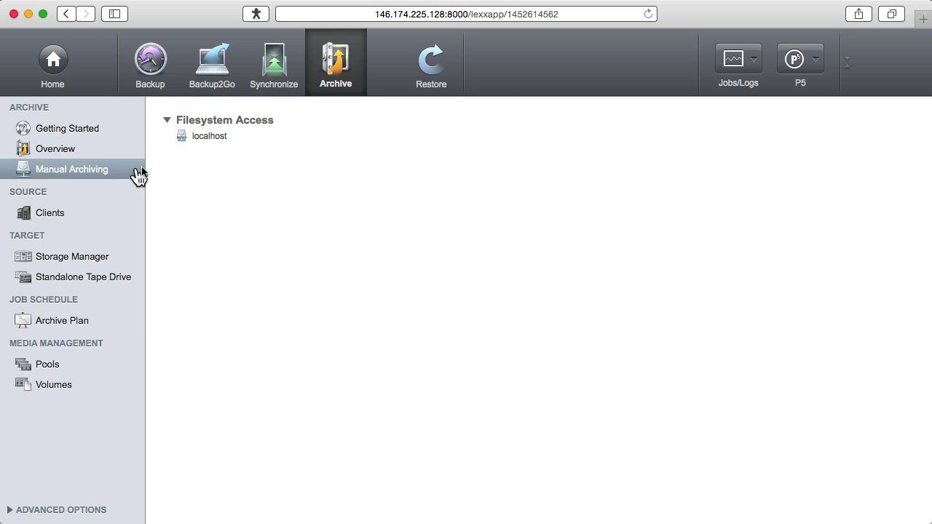
click(182, 136)
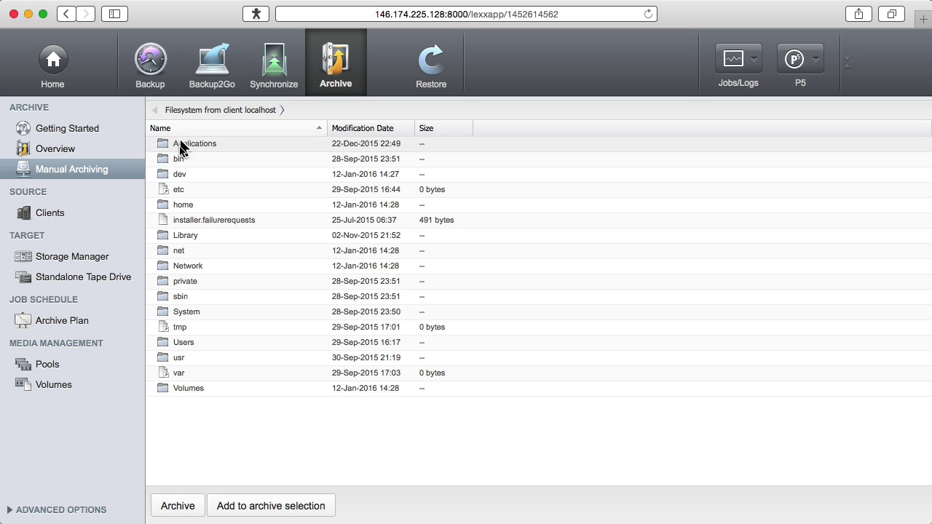
click(163, 392)
double_click(163, 392)
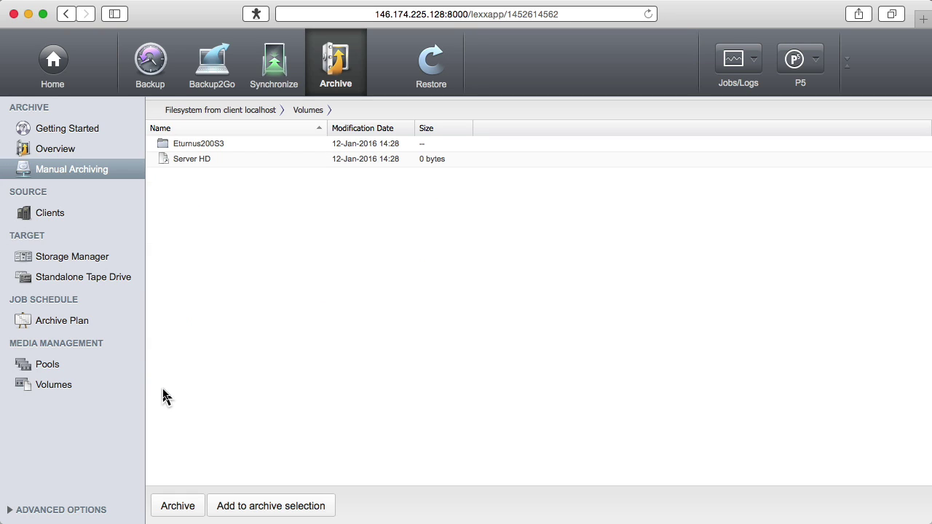
double_click(163, 148)
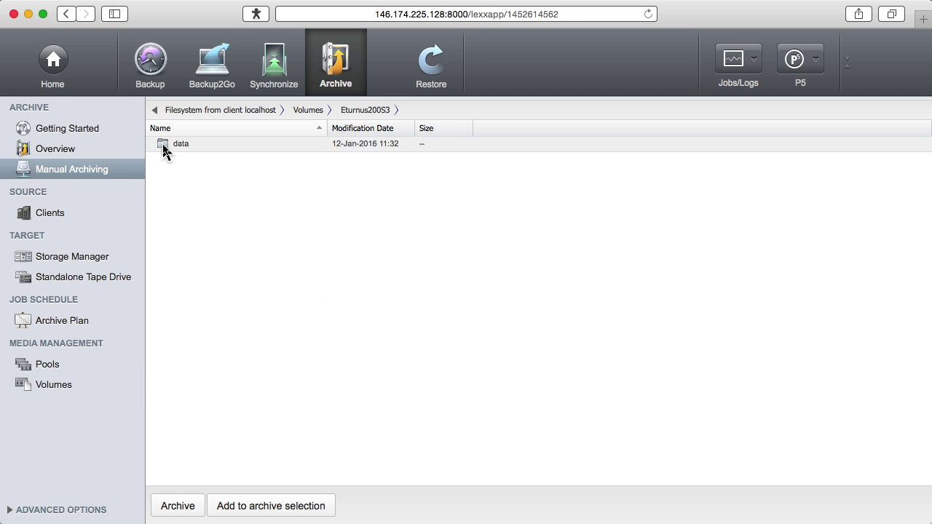
click(165, 149)
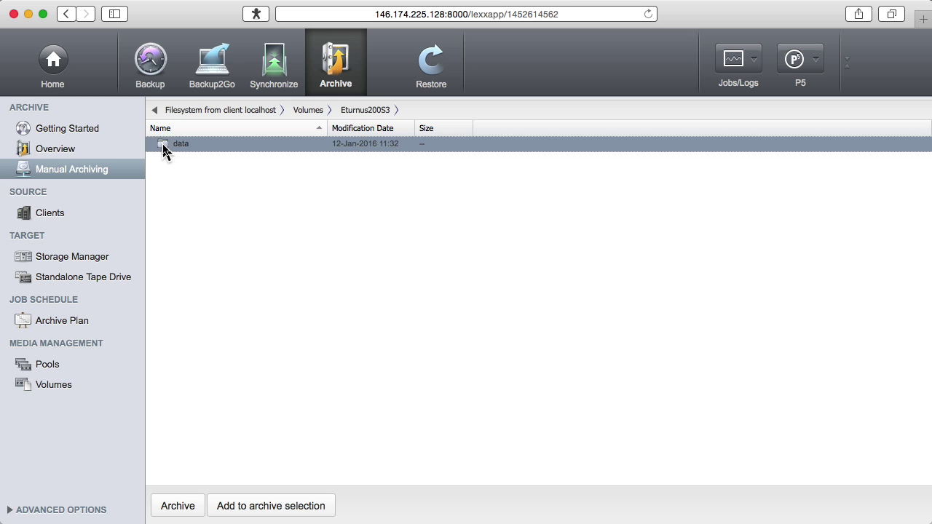
click(191, 508)
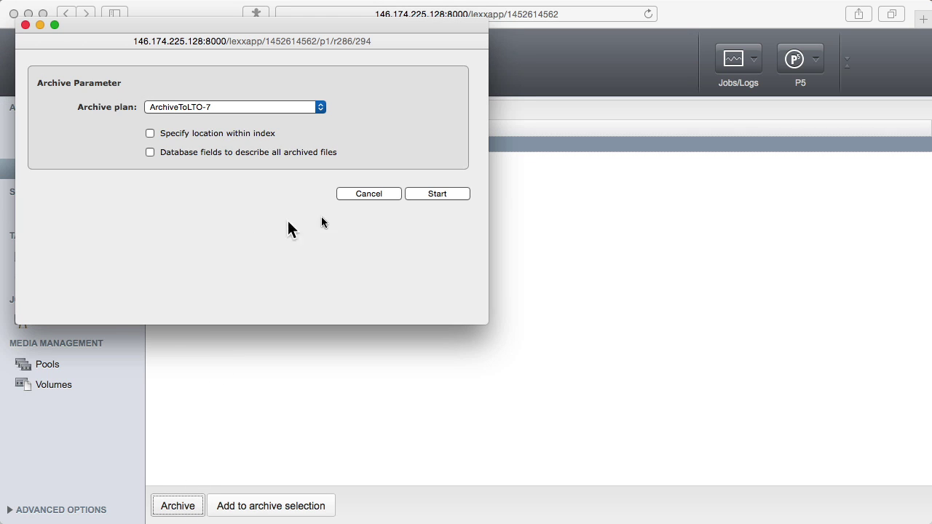
click(424, 194)
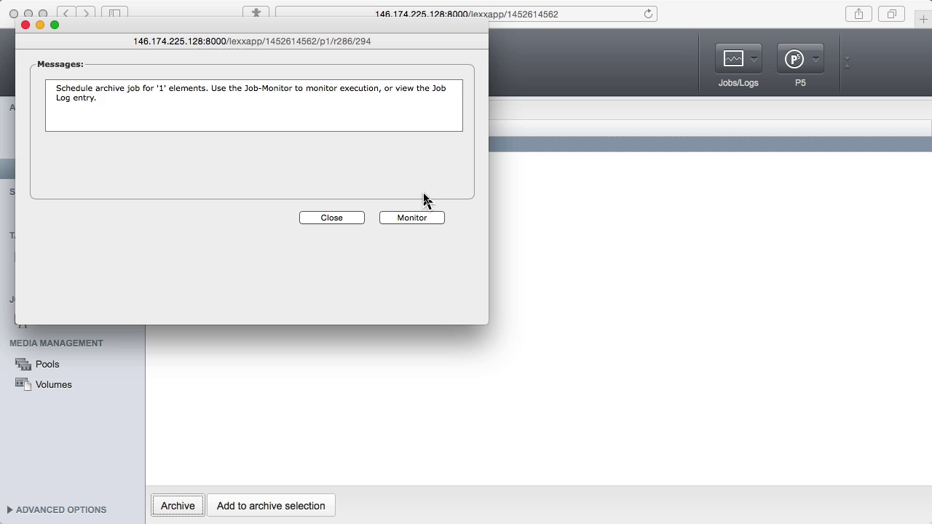
Watch the ArchiveToLTO-7 job finish archiving 137.86 GB, then close the Job Monitor
click(422, 222)
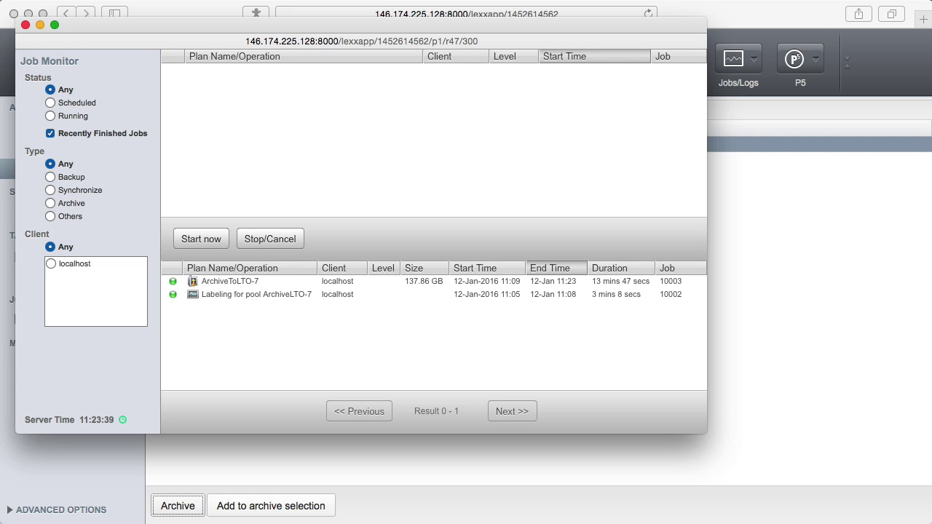
click(25, 25)
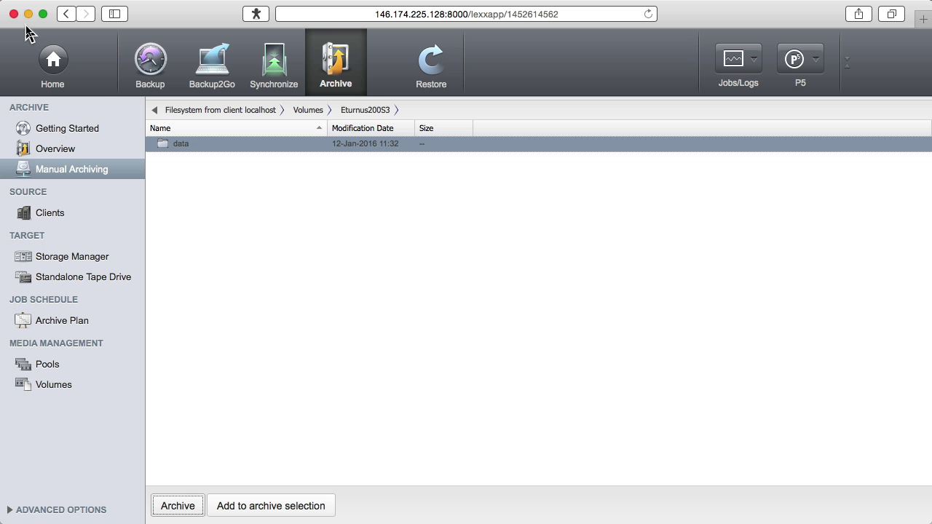
Browse Default Archive through Volumes > Eturnus200S3 > data > FILES4LTO7TEST > Best Views Archive 2016
click(425, 71)
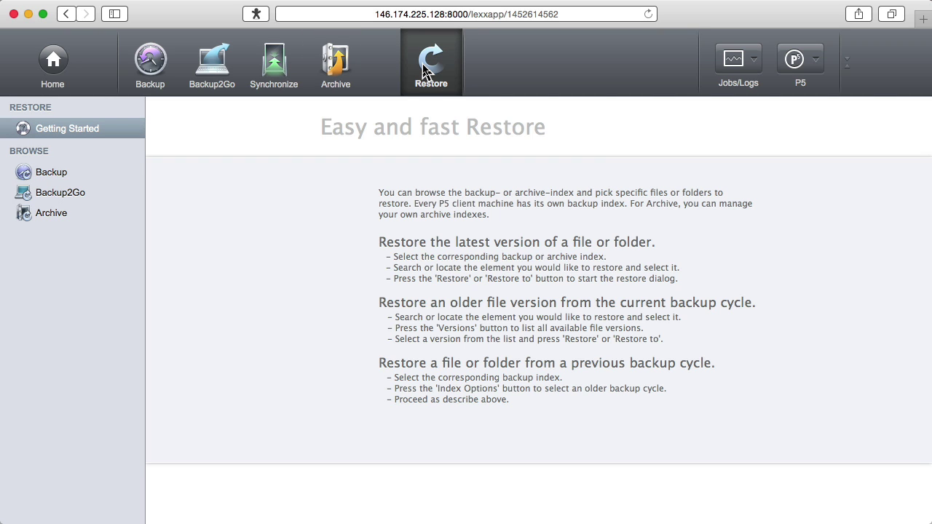
click(53, 218)
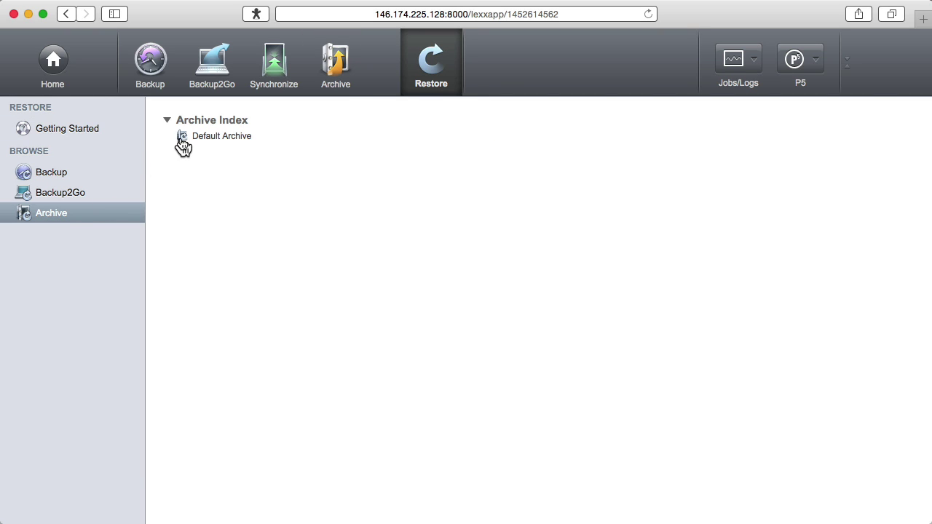
click(183, 137)
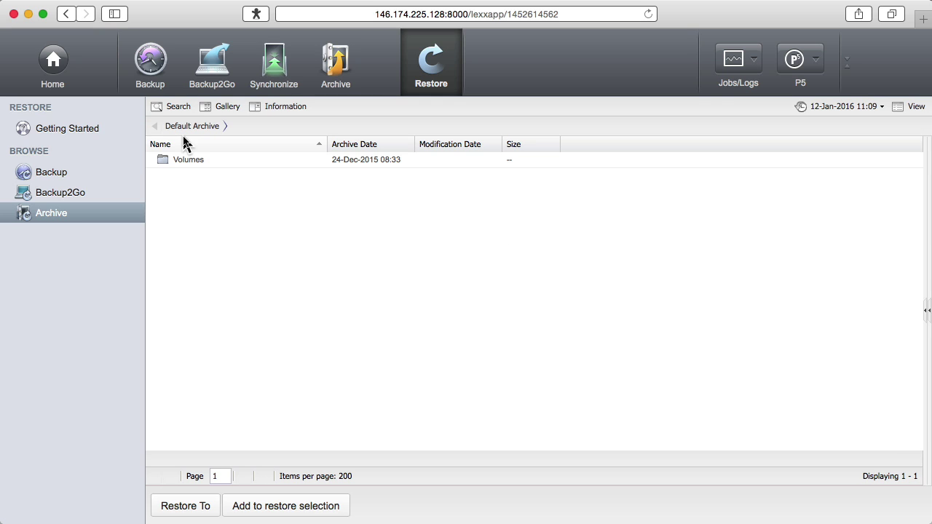
double_click(162, 162)
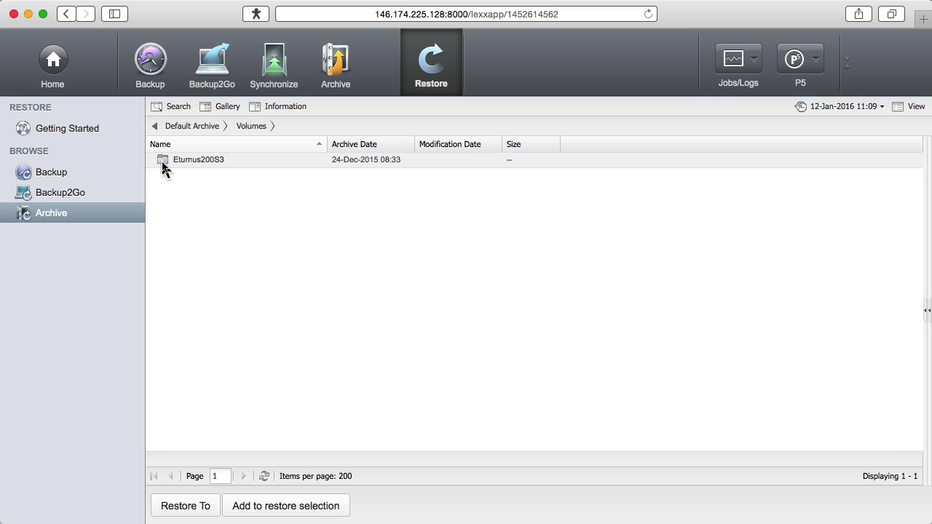
double_click(162, 162)
double_click(162, 161)
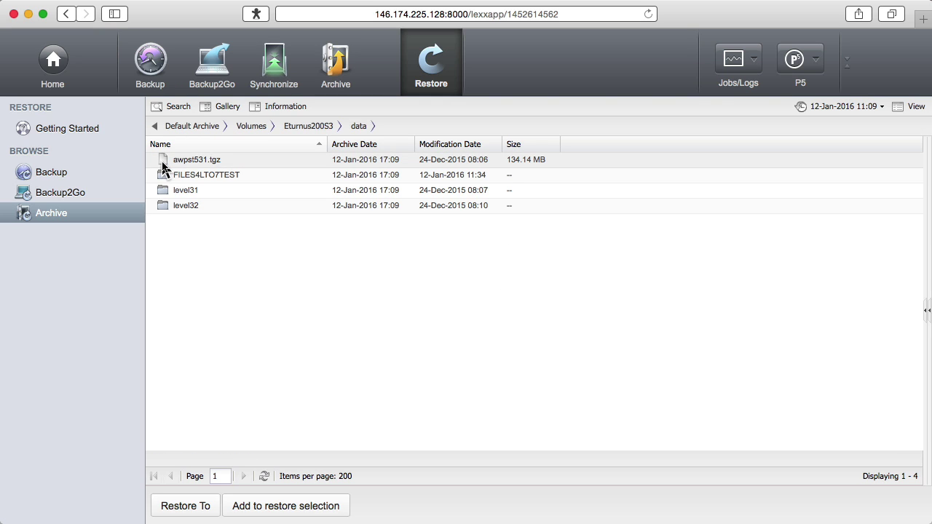
double_click(162, 174)
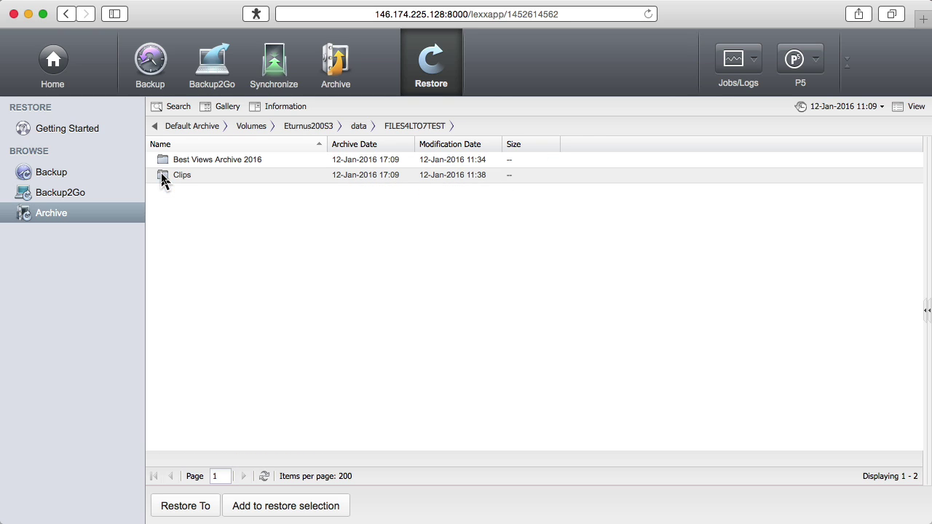
double_click(162, 161)
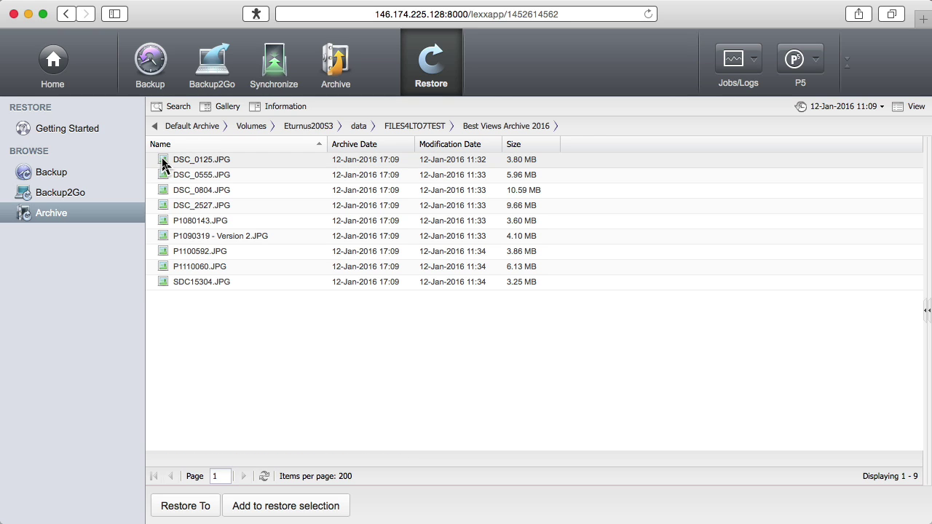
Switch to Gallery view with Information shown and enlarge the P1080143.JPG preview
click(210, 108)
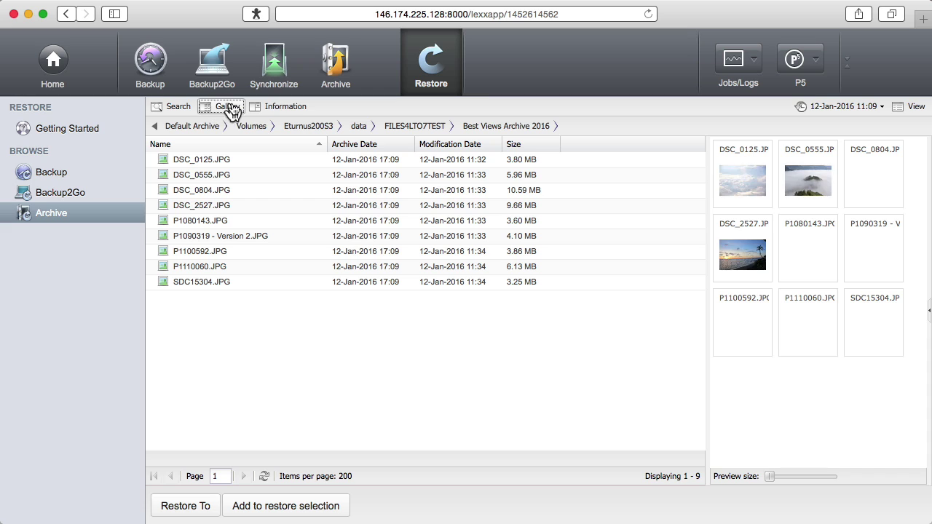
click(255, 108)
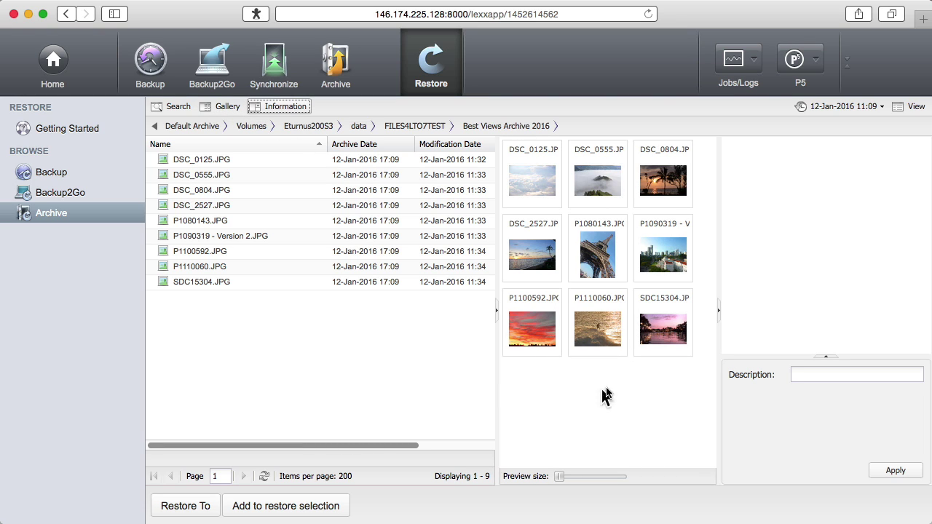
click(605, 274)
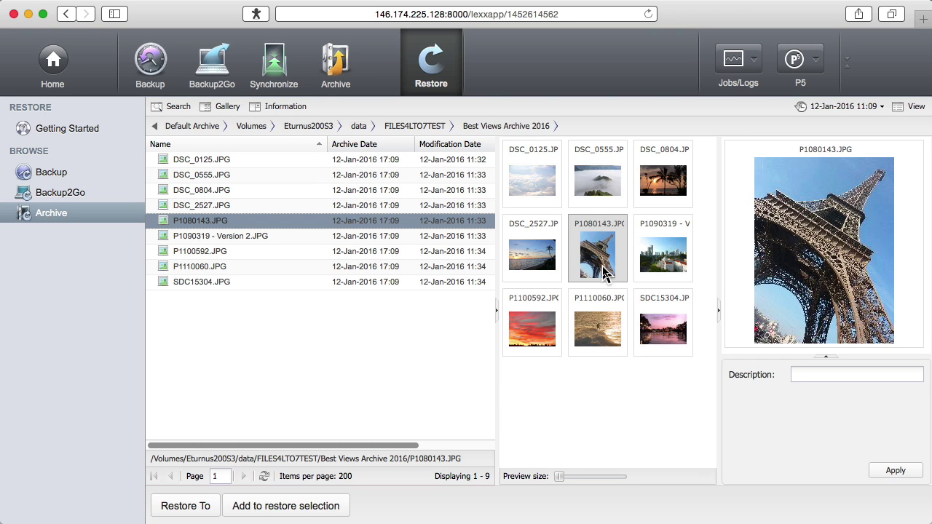